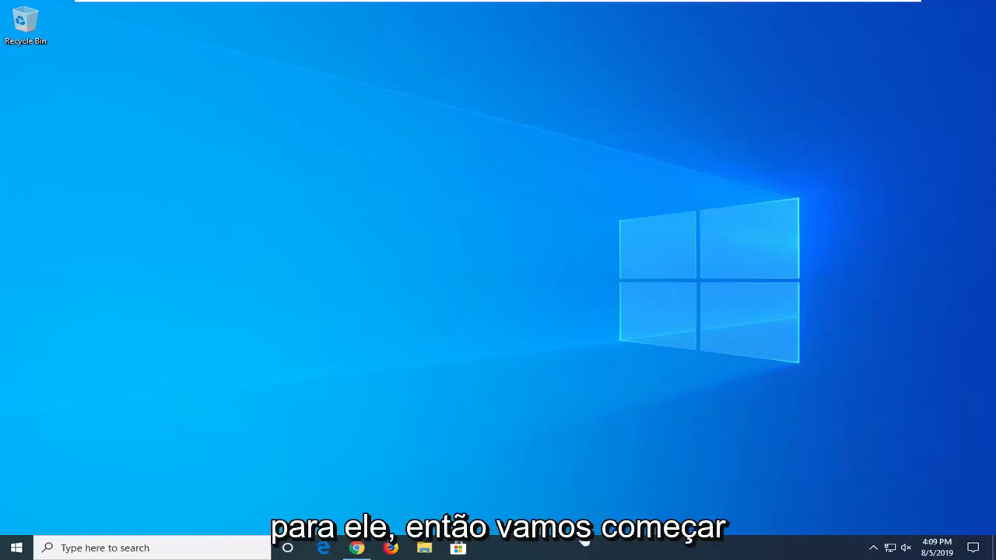
Open Task Manager from the taskbar and scroll down to the Windows processes list.
right_click(593, 553)
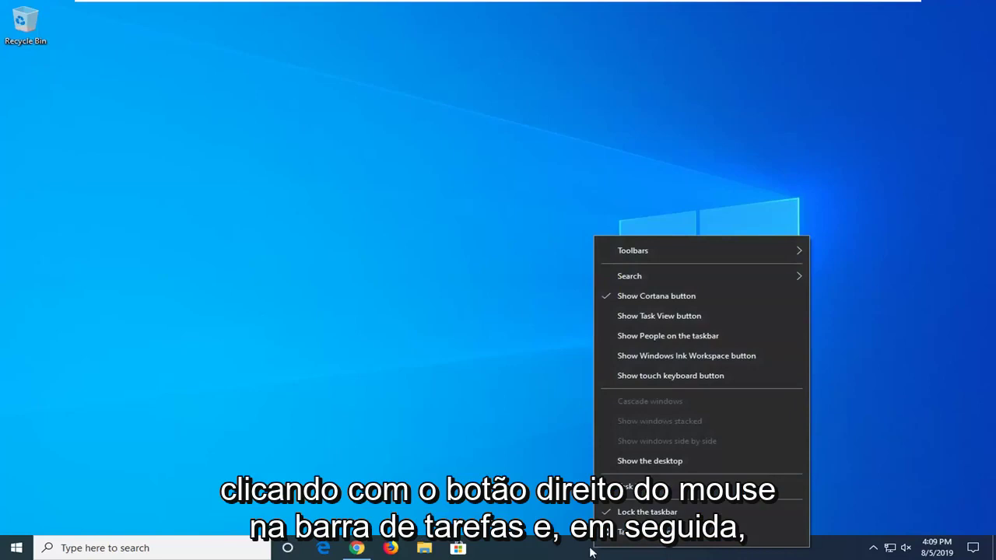
left_click(628, 486)
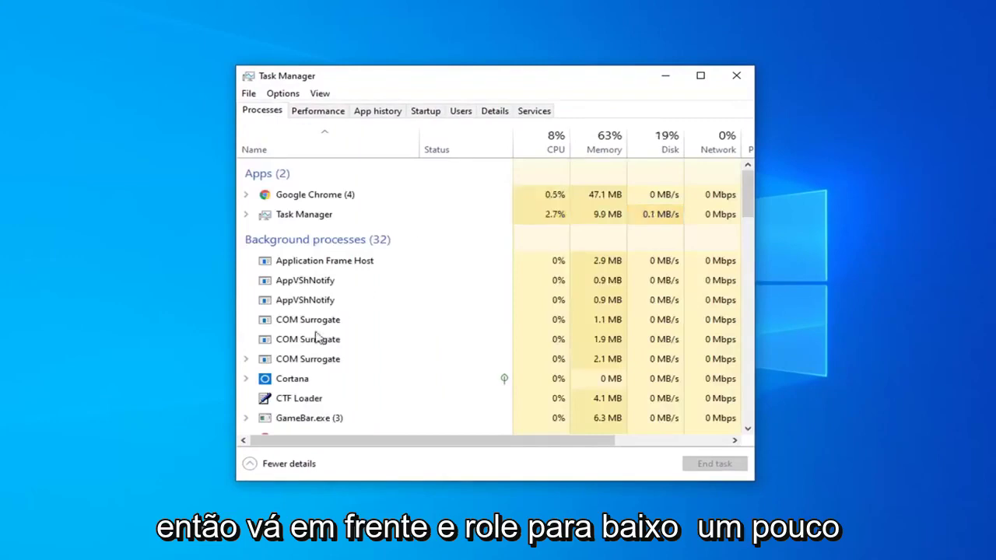
scroll(329, 304, "down", 2)
scroll(318, 309, "down", 1)
scroll(318, 311, "down", 1)
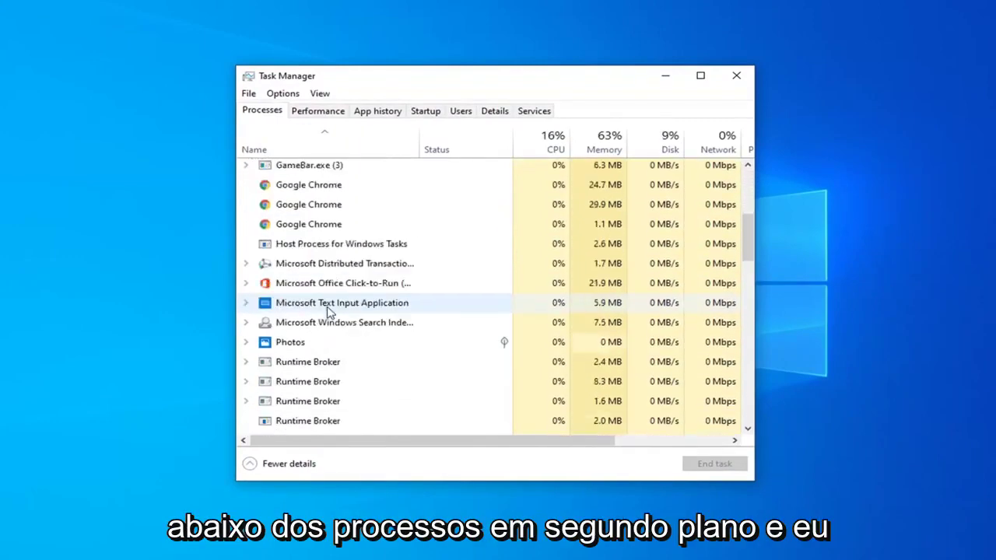
scroll(327, 312, "down", 1)
scroll(327, 310, "down", 3)
scroll(326, 308, "down", 1)
scroll(323, 307, "up", 1)
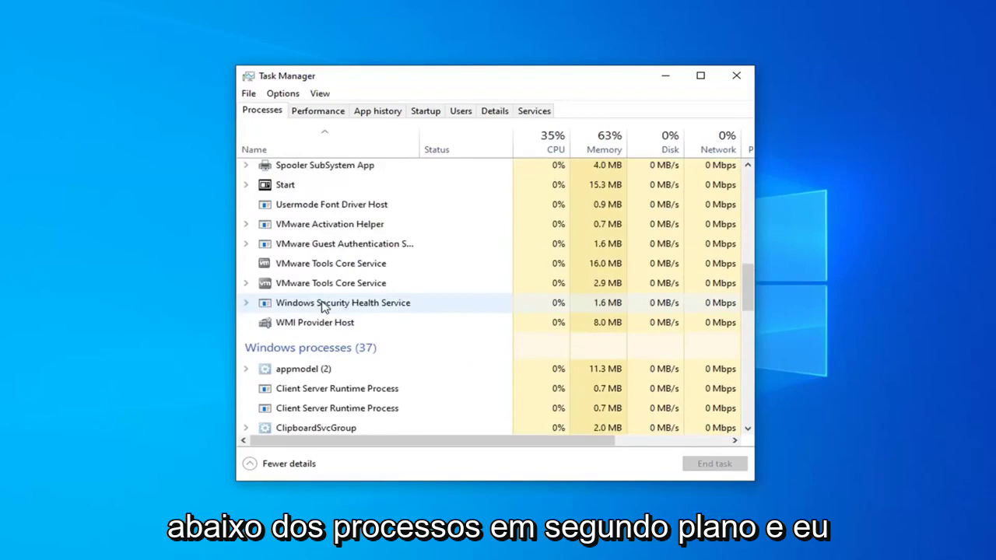
scroll(324, 308, "down", 1)
scroll(325, 307, "down", 1)
scroll(327, 305, "down", 3)
scroll(330, 305, "down", 2)
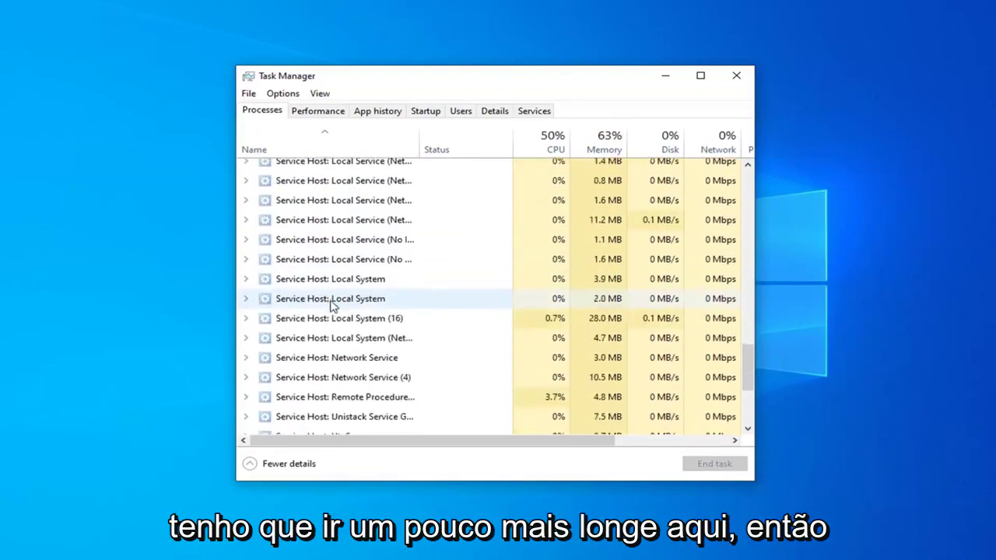
scroll(330, 305, "down", 3)
scroll(332, 308, "down", 1)
Restart the Windows Explorer process.
left_click(329, 347)
scroll(329, 334, "up", 2)
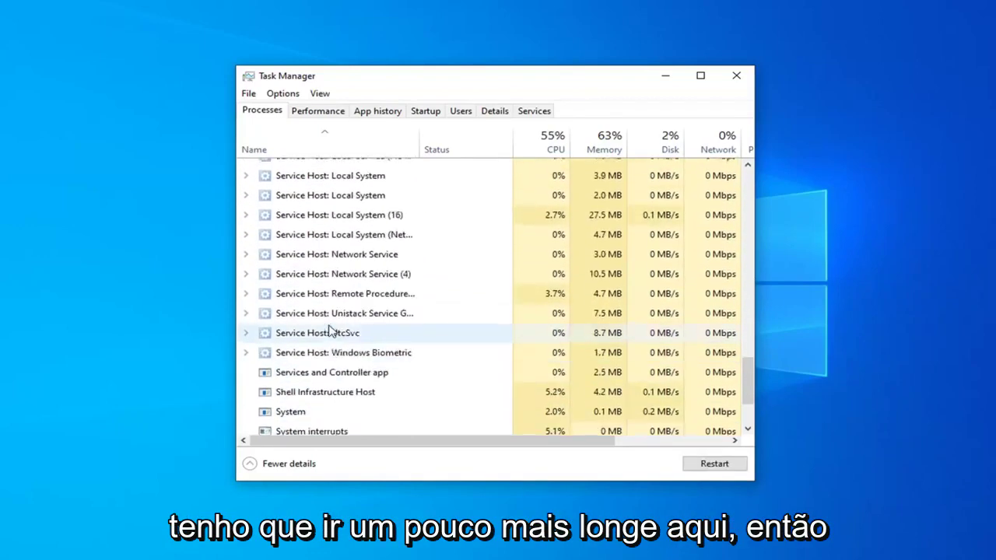
scroll(329, 333, "up", 1)
scroll(327, 331, "up", 3)
scroll(331, 323, "up", 2)
scroll(335, 313, "up", 1)
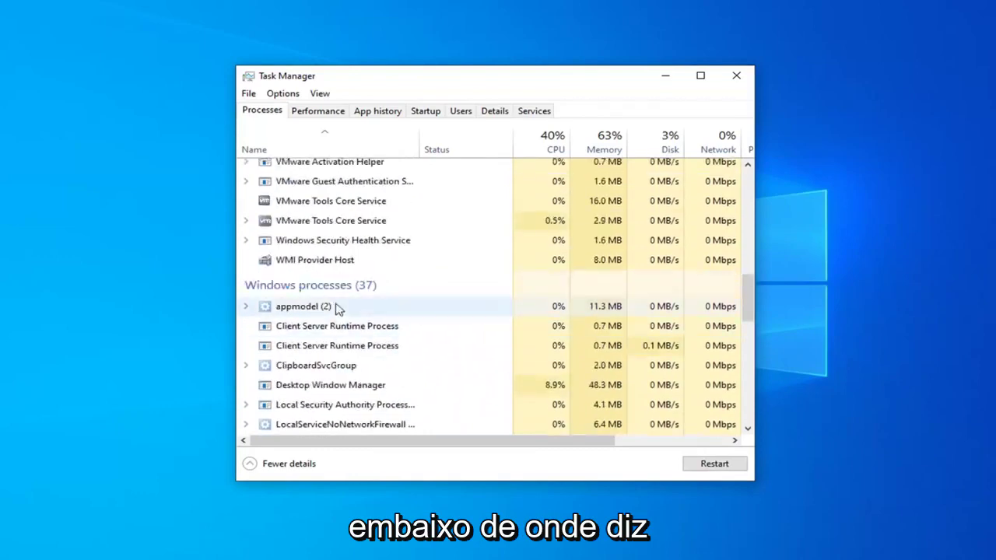
scroll(424, 308, "down", 4)
scroll(422, 305, "down", 3)
scroll(416, 303, "down", 2)
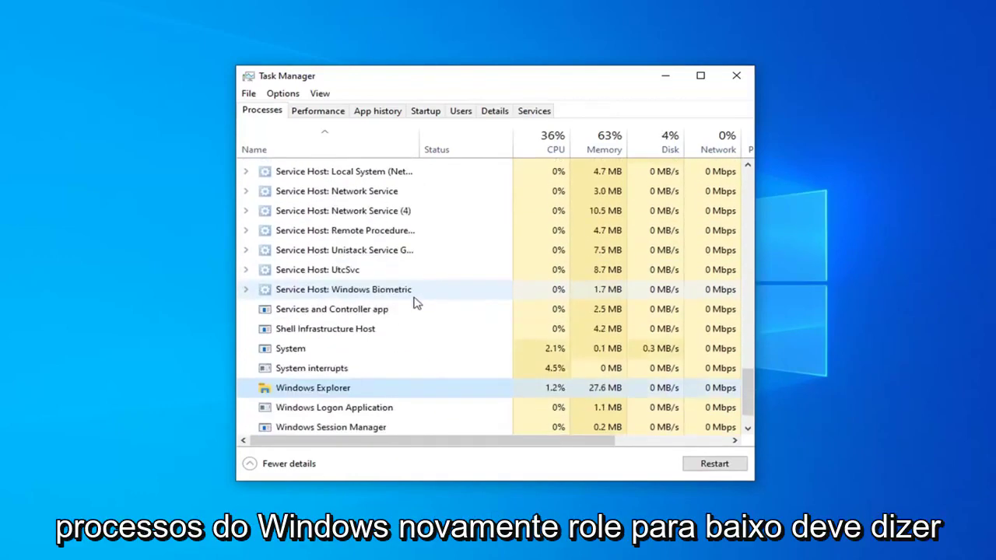
scroll(404, 311, "down", 1)
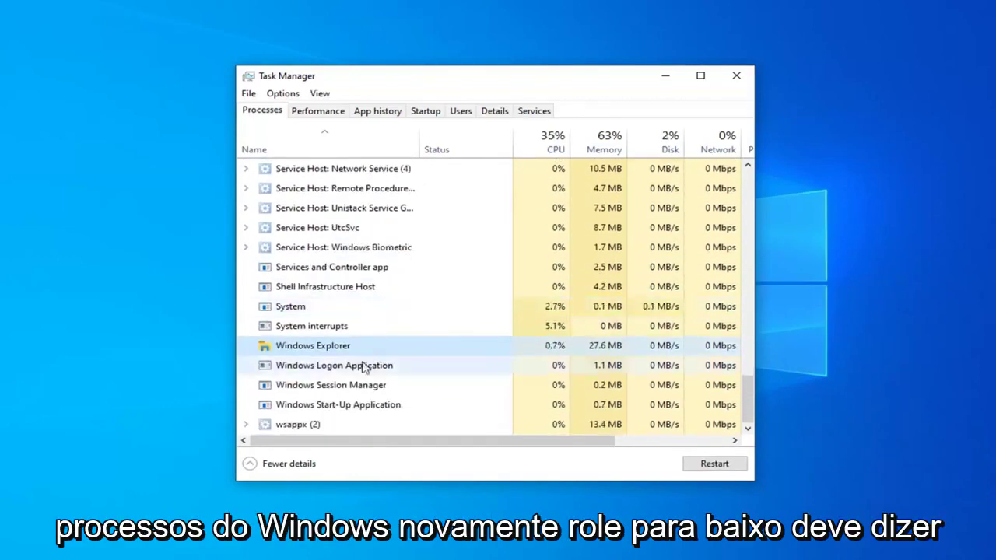
left_click(716, 469)
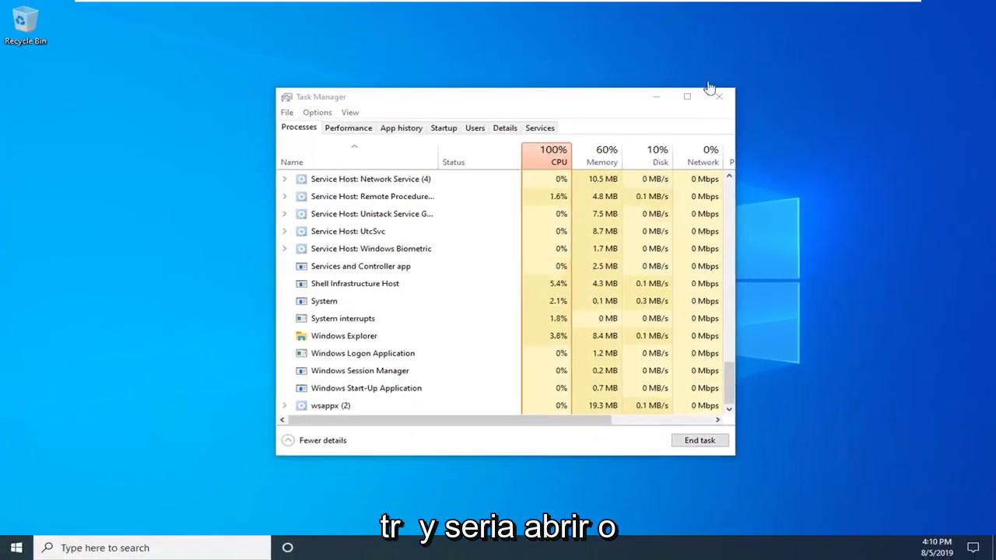
Once Explorer is back, bring up the Start menu.
left_click(10, 549)
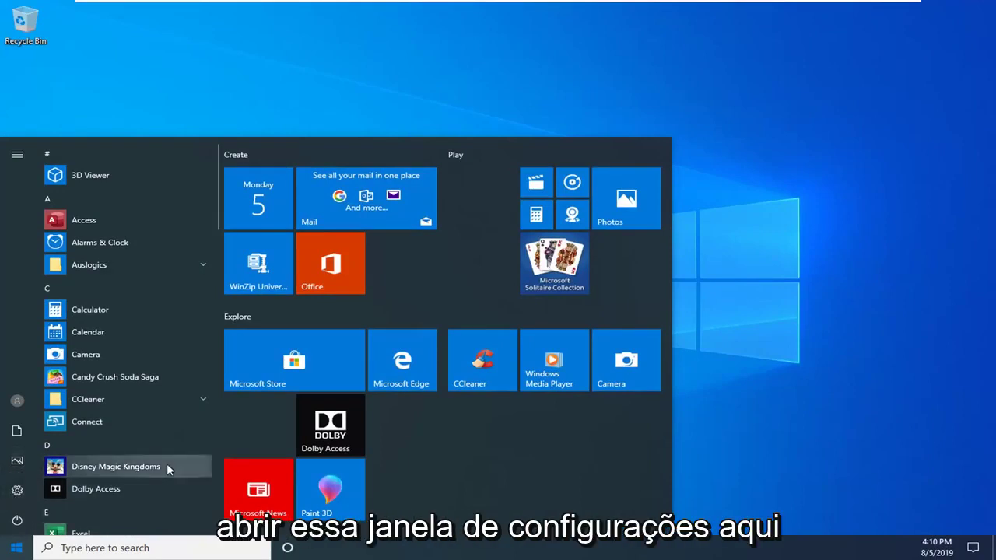
Dismiss the Start menu and launch Windows Settings with Windows+I.
left_click(164, 487)
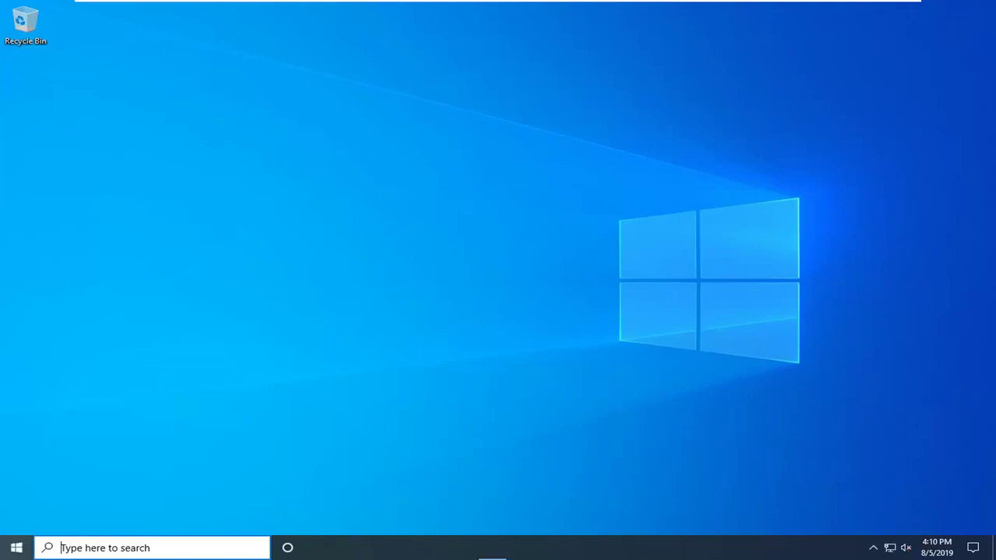
key("super+i")
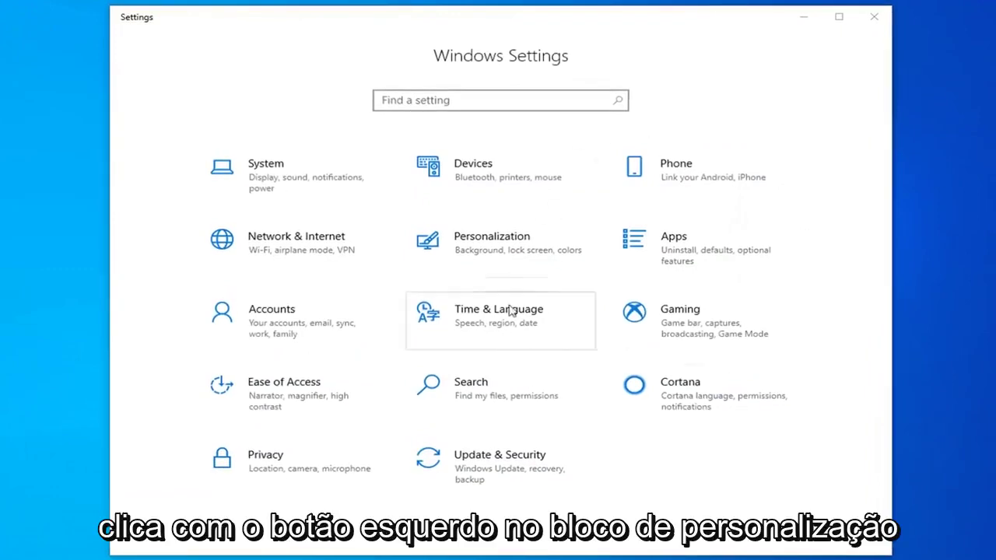
Go to Personalization > Taskbar and open 'Select which icons appear on the taskbar'.
left_click(486, 251)
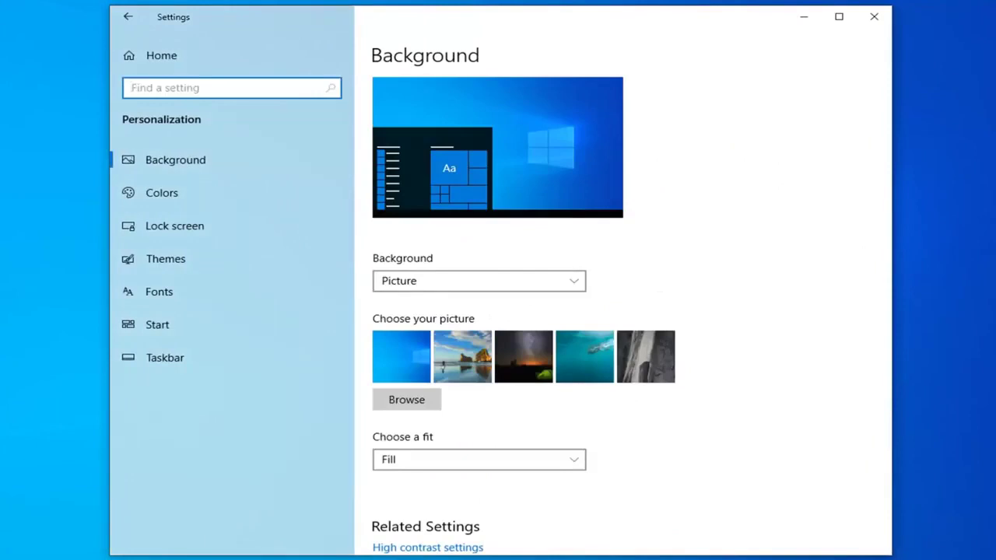
left_click(165, 357)
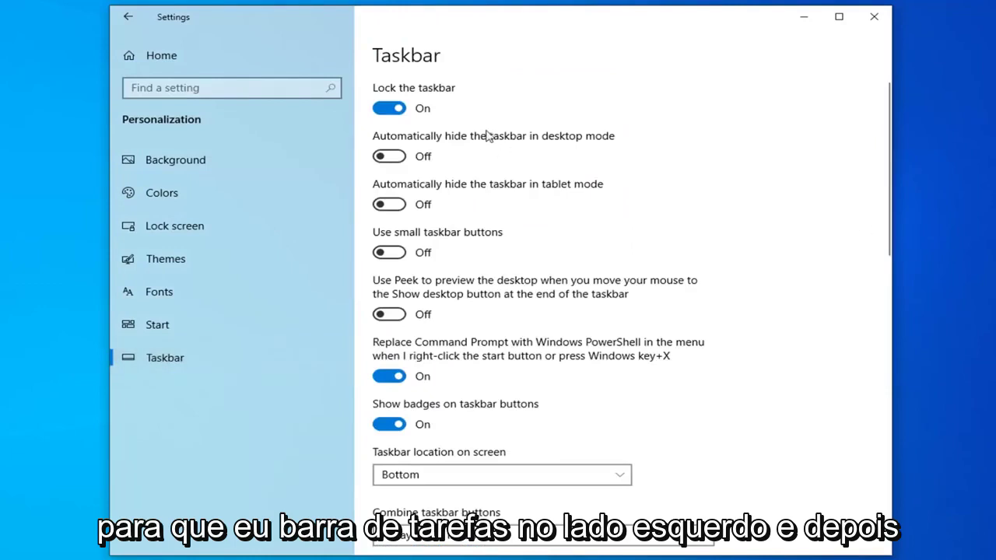
scroll(684, 290, "down", 1)
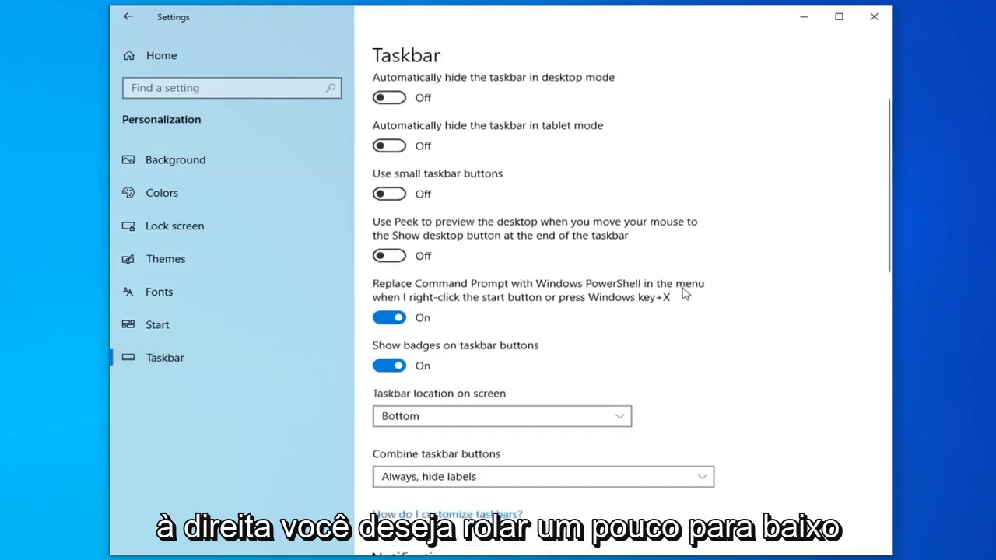
scroll(684, 290, "down", 2)
scroll(683, 291, "down", 2)
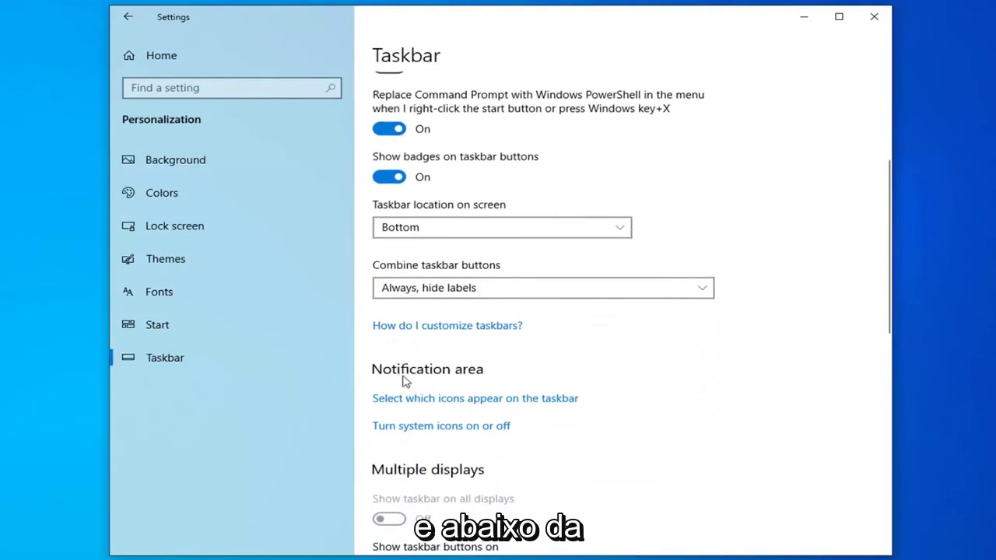
left_click(476, 399)
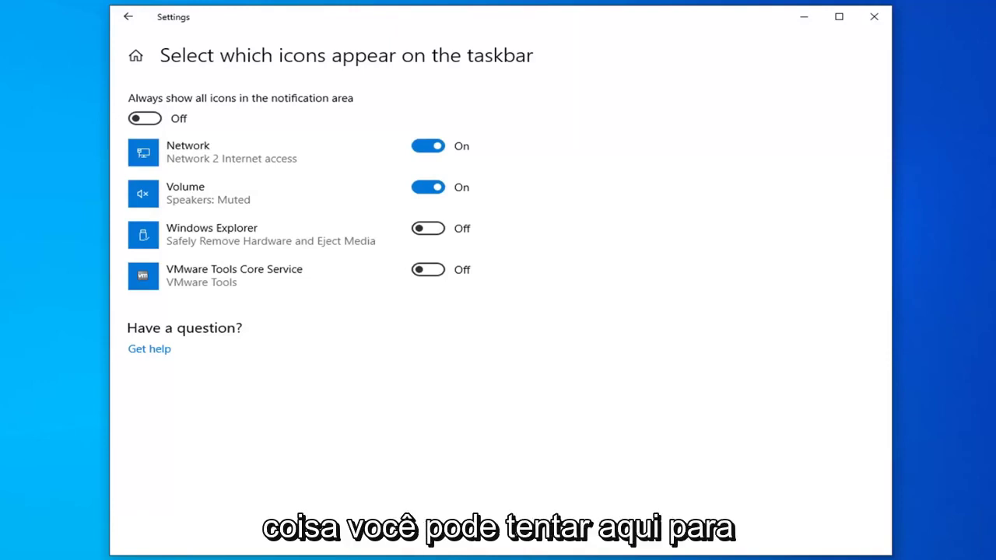
Close Settings and launch File Explorer via a Start search for 'file explorer'.
left_click(873, 16)
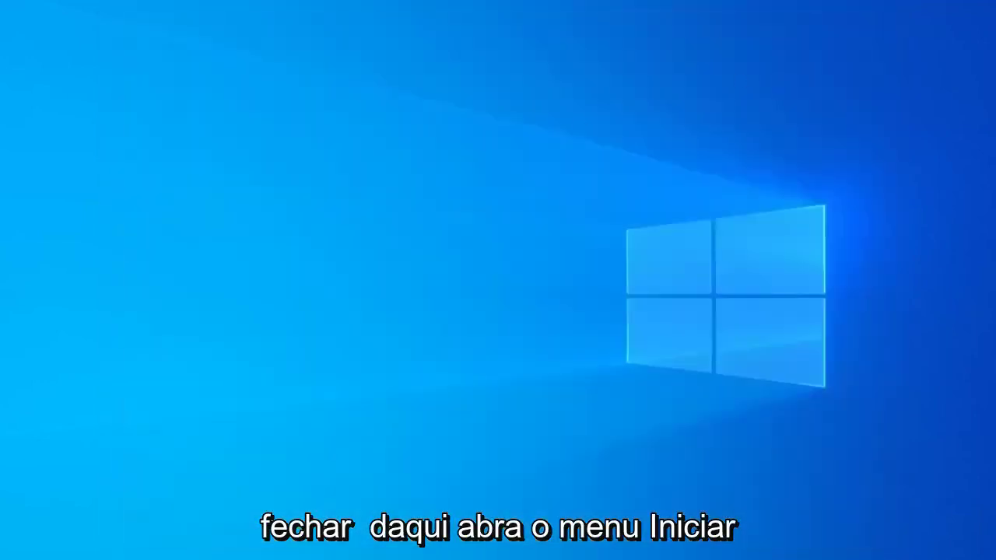
key("super")
type("f")
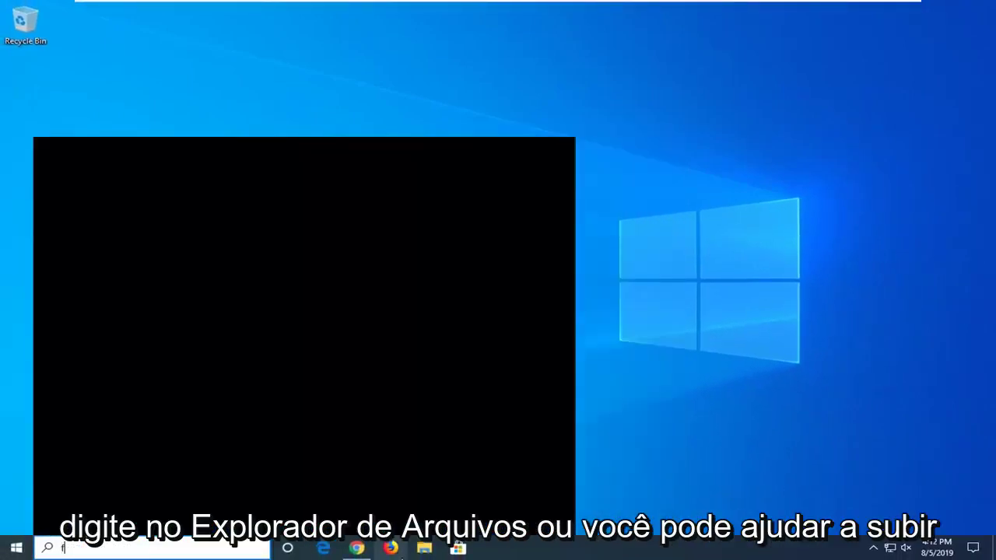
type("ile explorer")
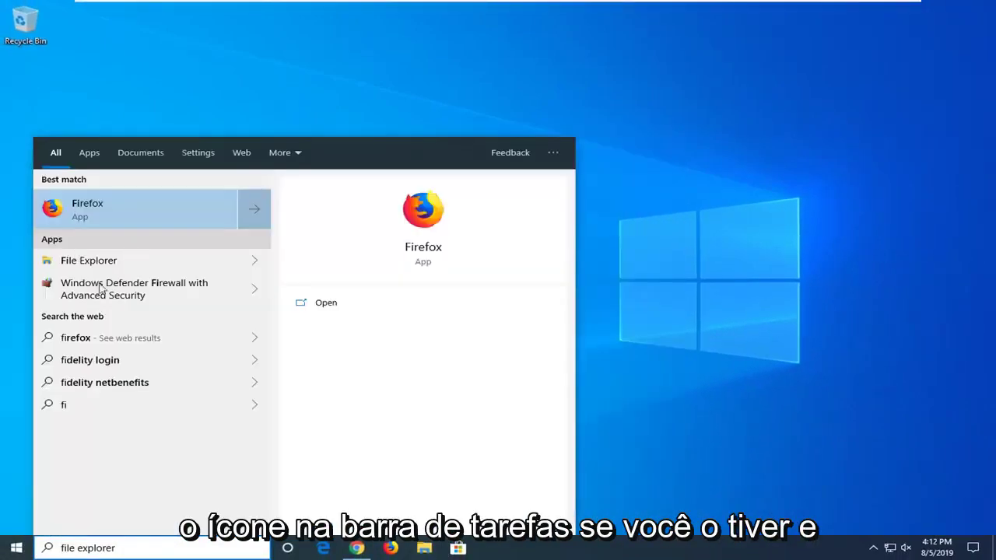
left_click(84, 209)
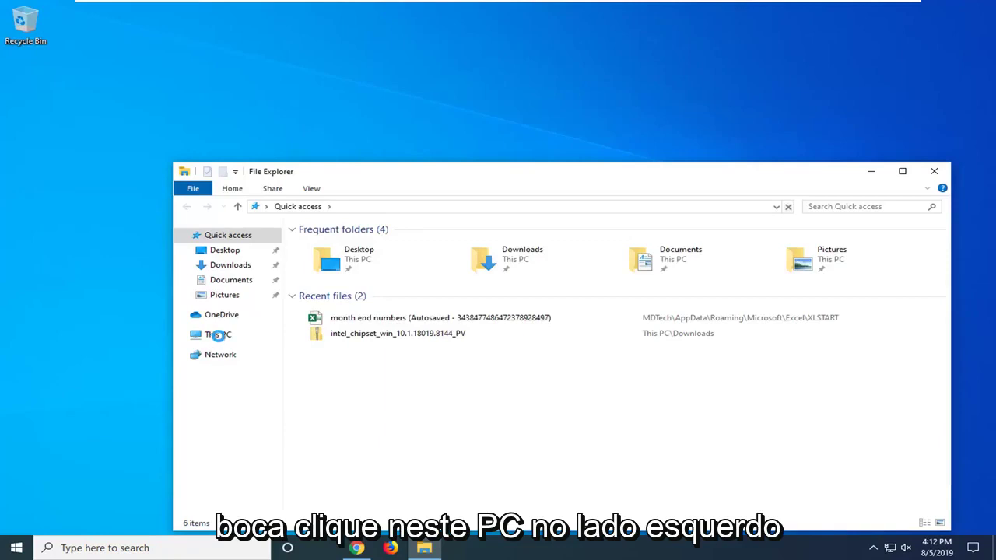
Browse This PC > Local Disk (C:) > Users into the current profile's AppData folder.
left_click(219, 338)
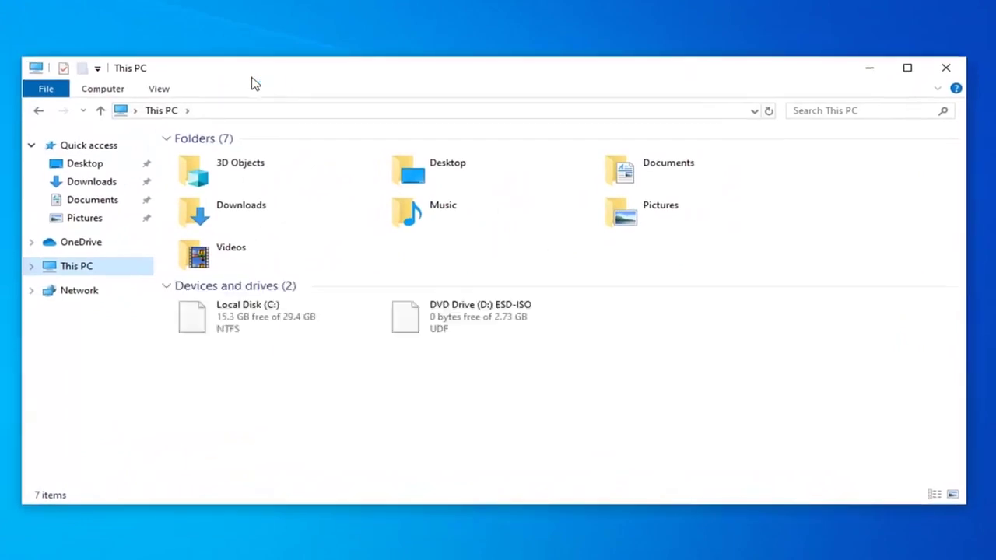
mouse_move(228, 324)
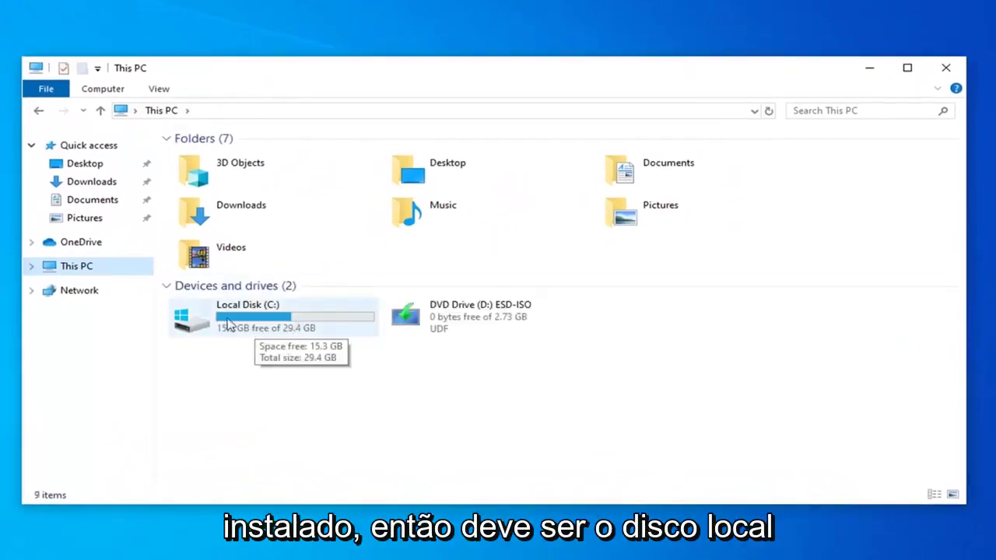
double_click(259, 325)
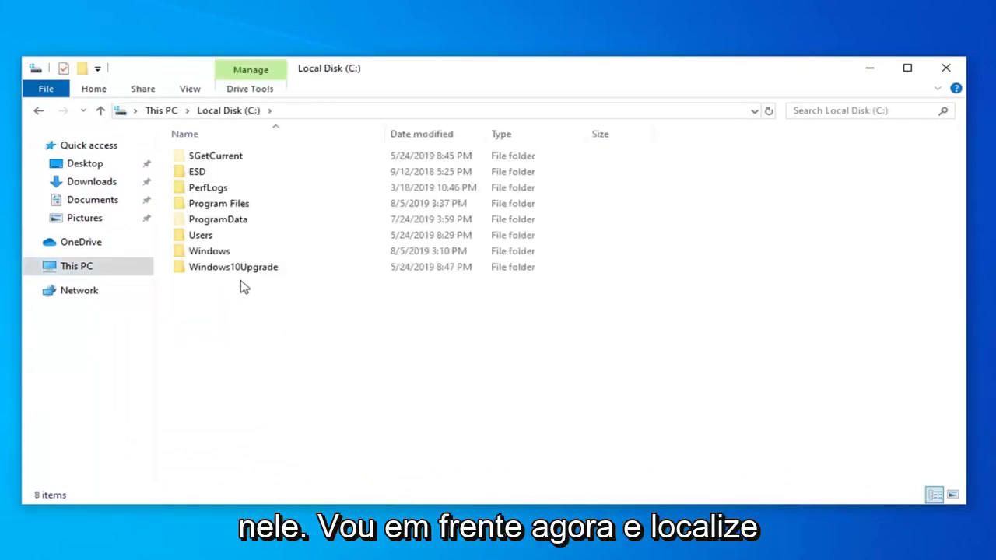
left_click(205, 241)
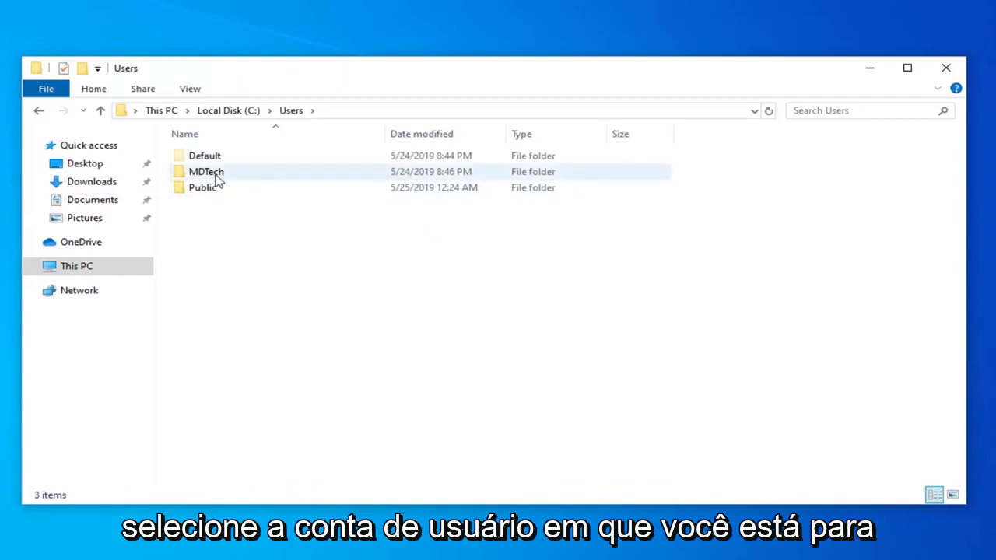
double_click(218, 175)
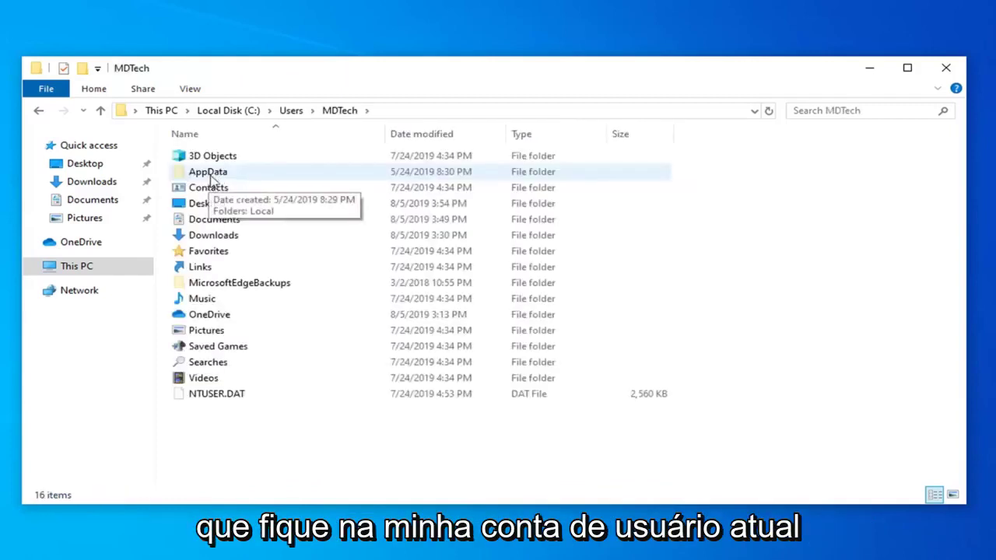
double_click(216, 175)
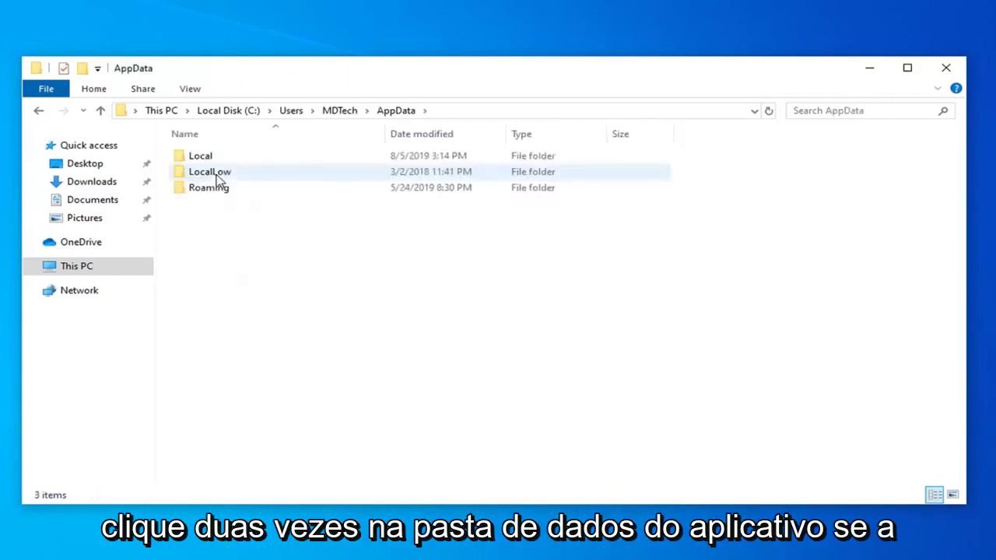
Go back to the profile folder, show hidden items, then reopen AppData and select Local.
left_click(38, 113)
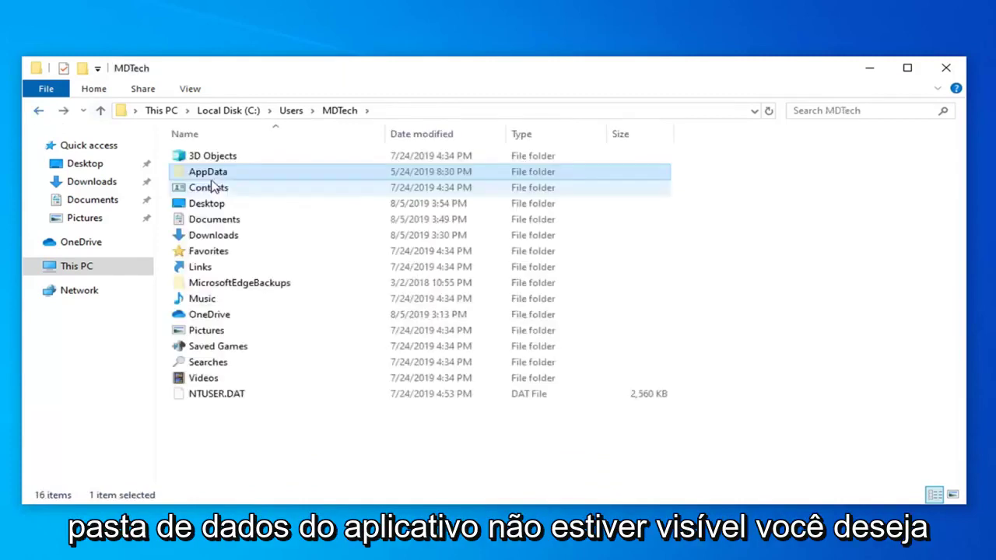
left_click(190, 91)
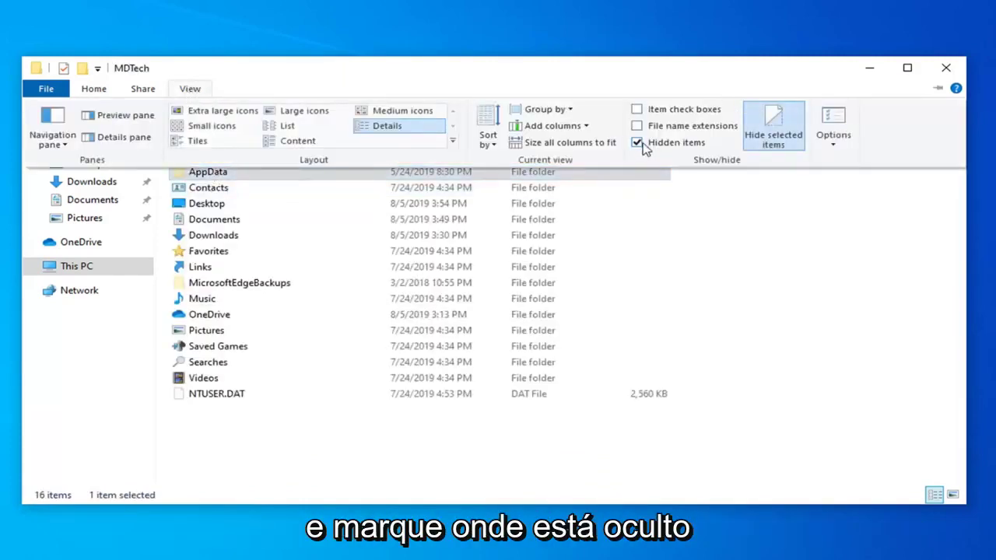
left_click(902, 249)
double_click(204, 173)
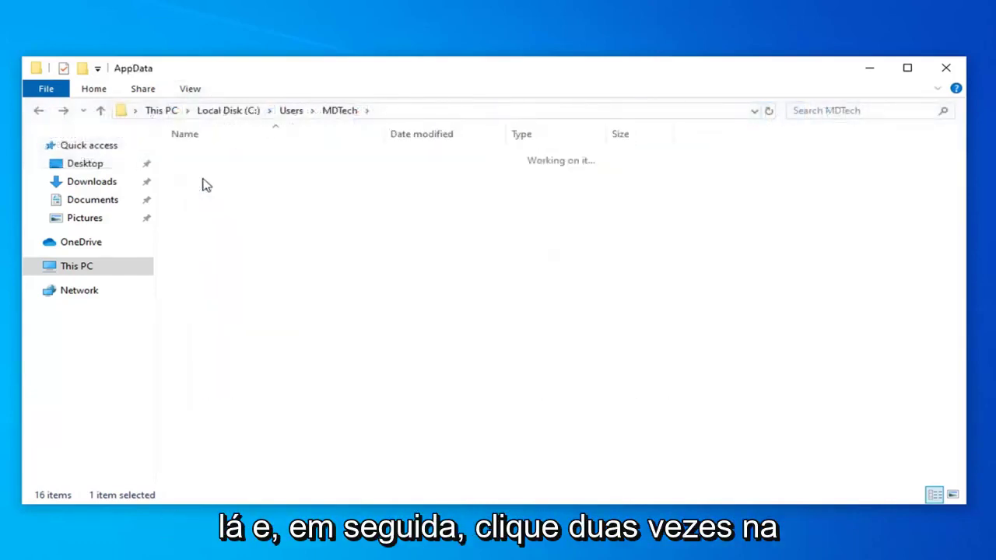
left_click(238, 193)
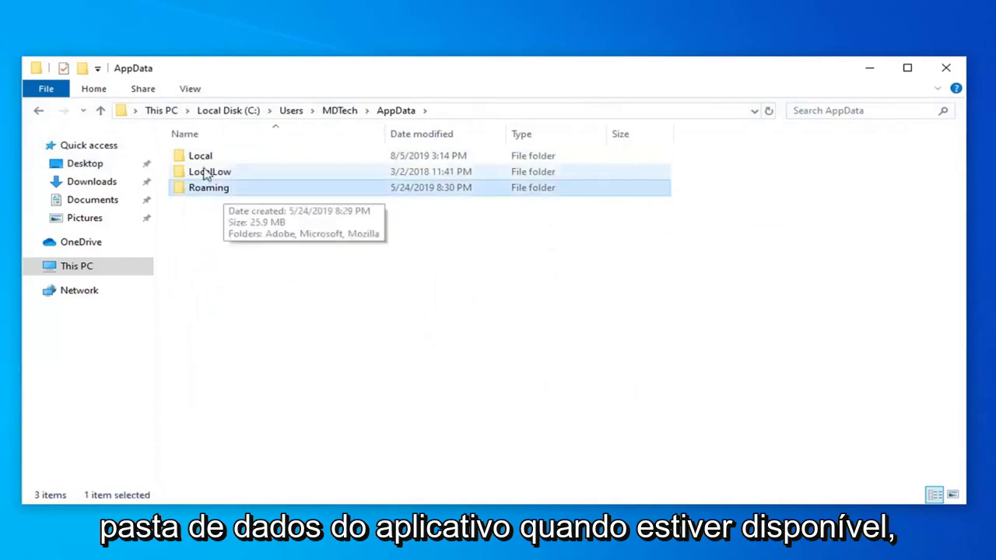
Delete the IconCache file inside AppData\Local.
double_click(234, 158)
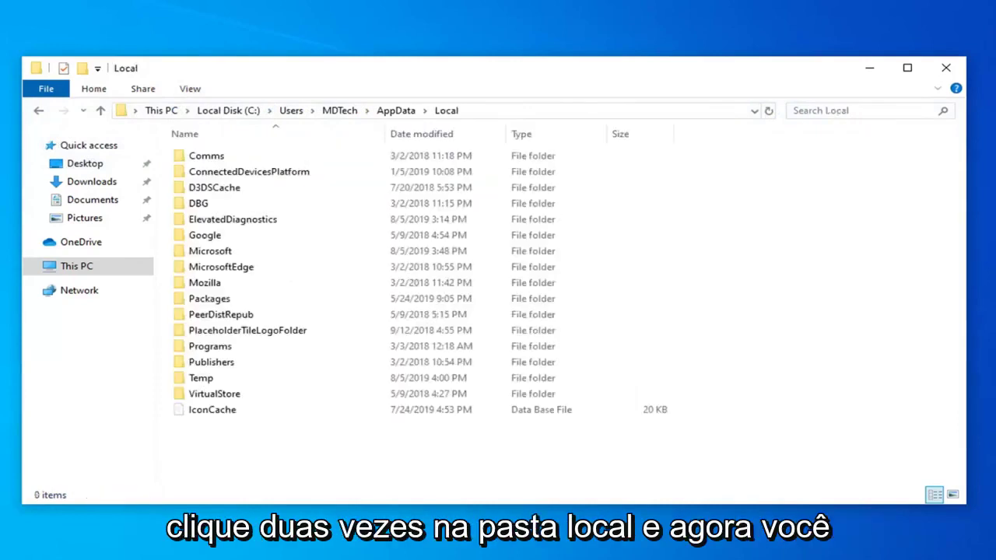
left_click(212, 417)
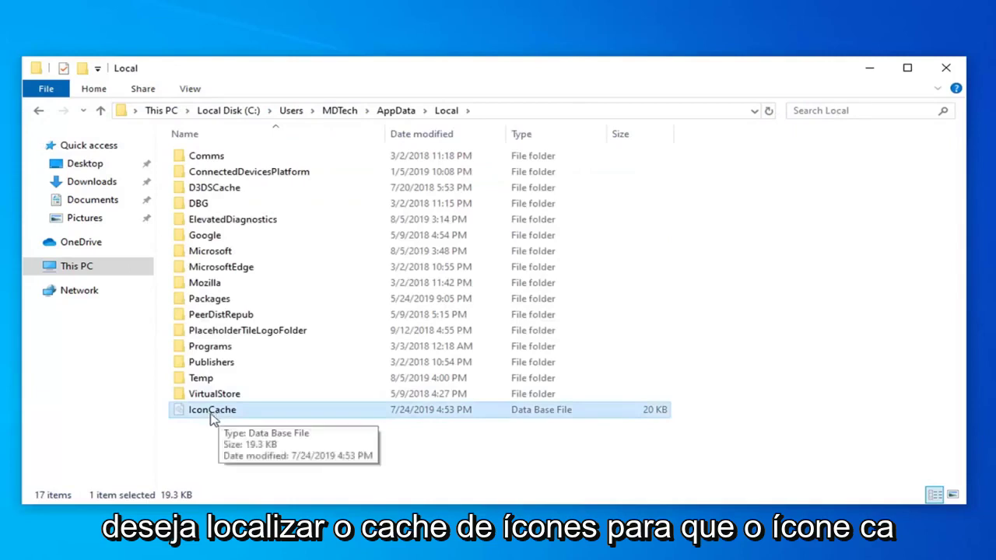
mouse_move(212, 410)
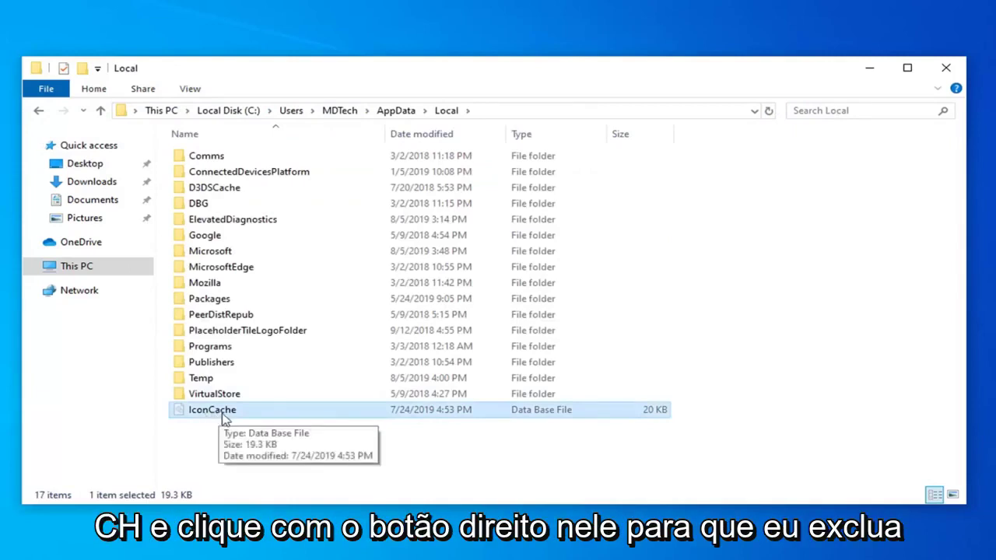
right_click(227, 416)
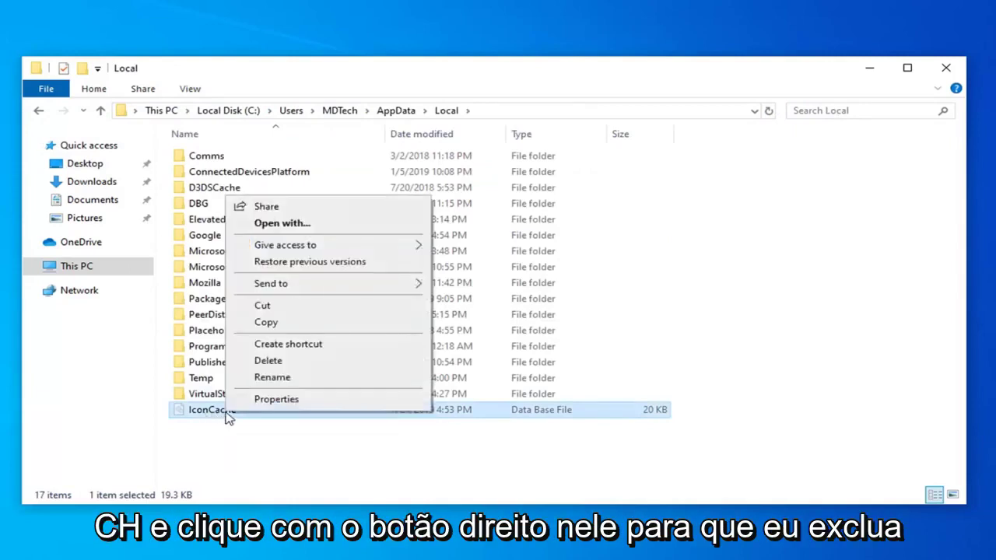
left_click(272, 362)
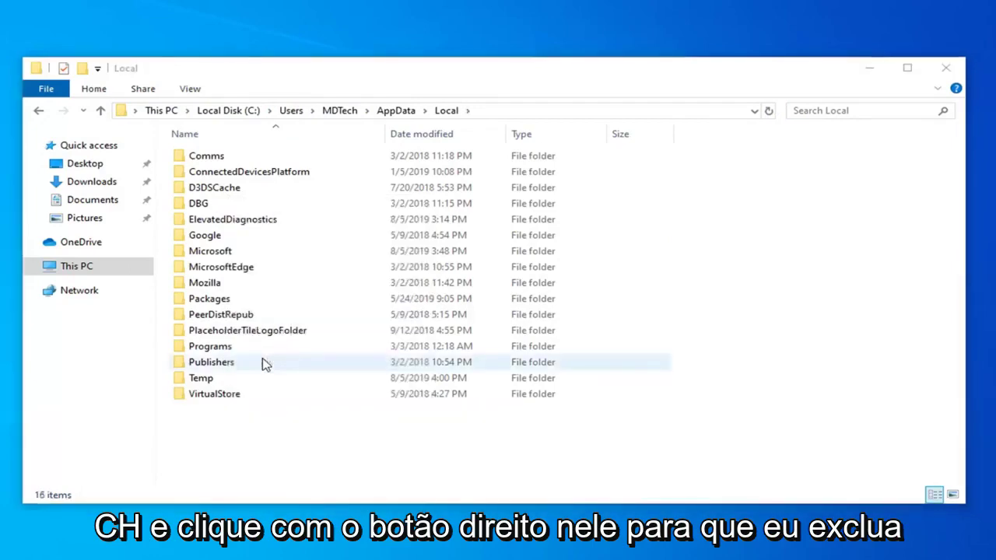
Close the File Explorer window, leaving the bare desktop.
left_click(945, 67)
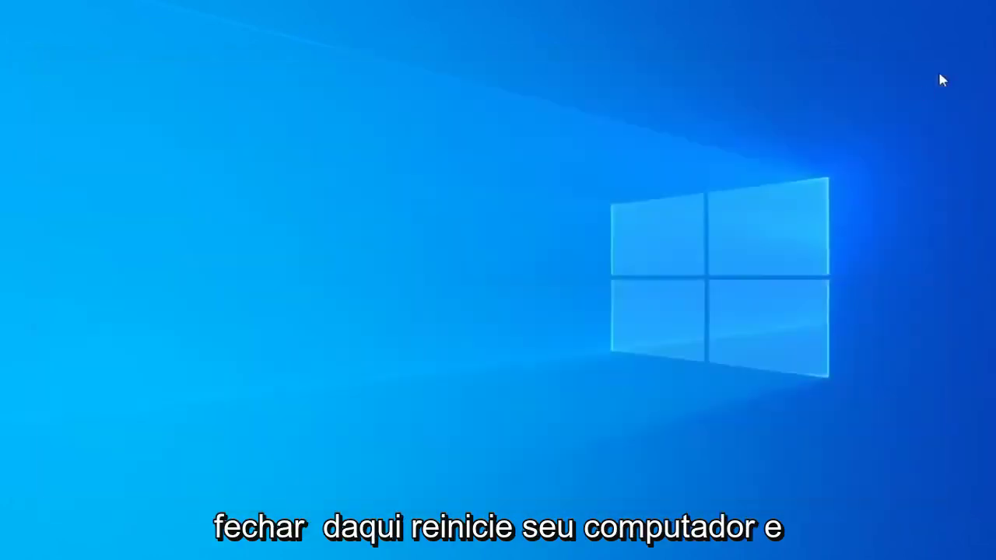